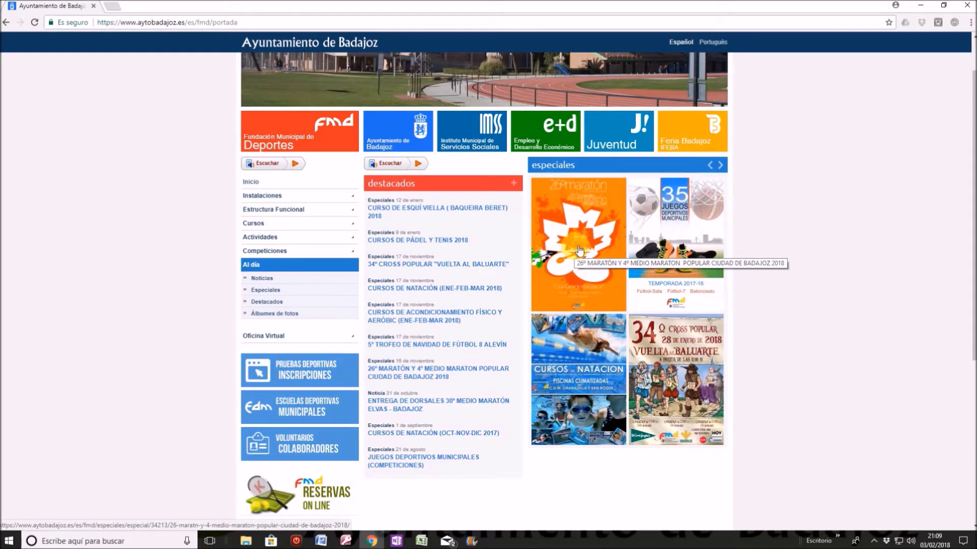
- Open the 26º Maratón poster from the especiales carousel and select it for online registration
left_click(720, 165)
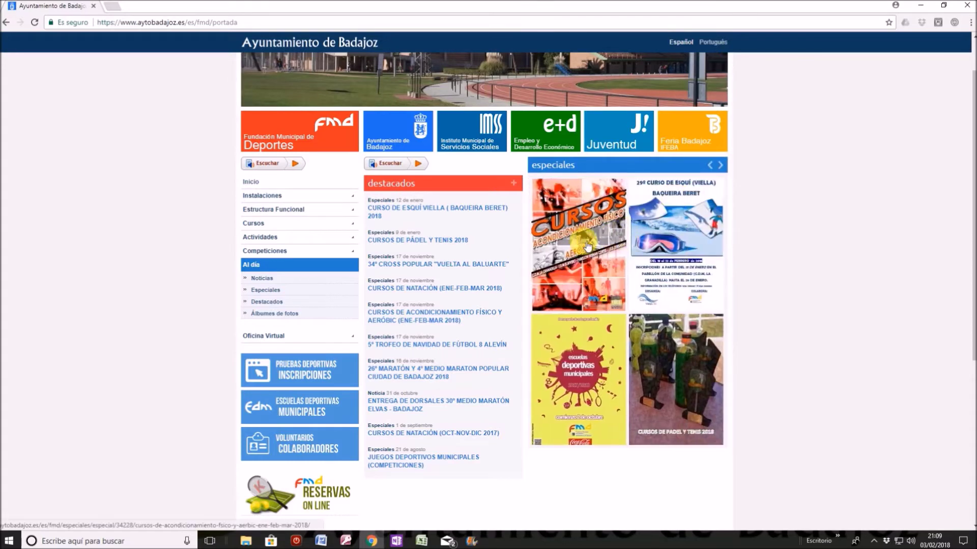
left_click(706, 163)
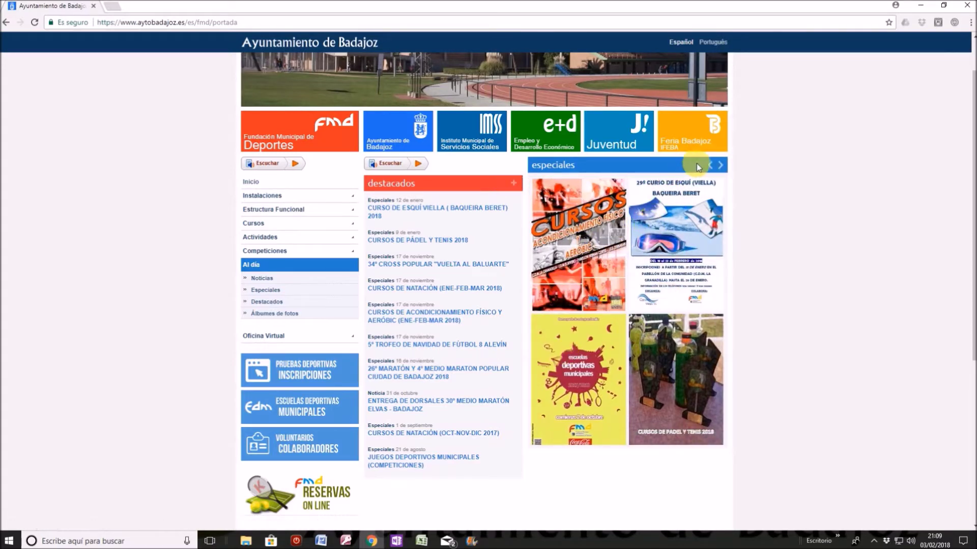
left_click(580, 242)
scroll(580, 243, "down", 1)
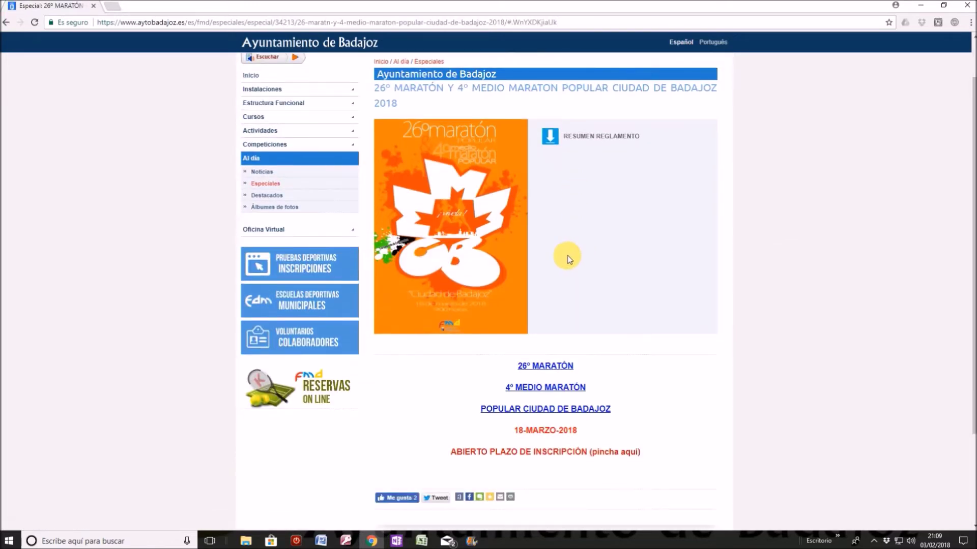
left_click(536, 452)
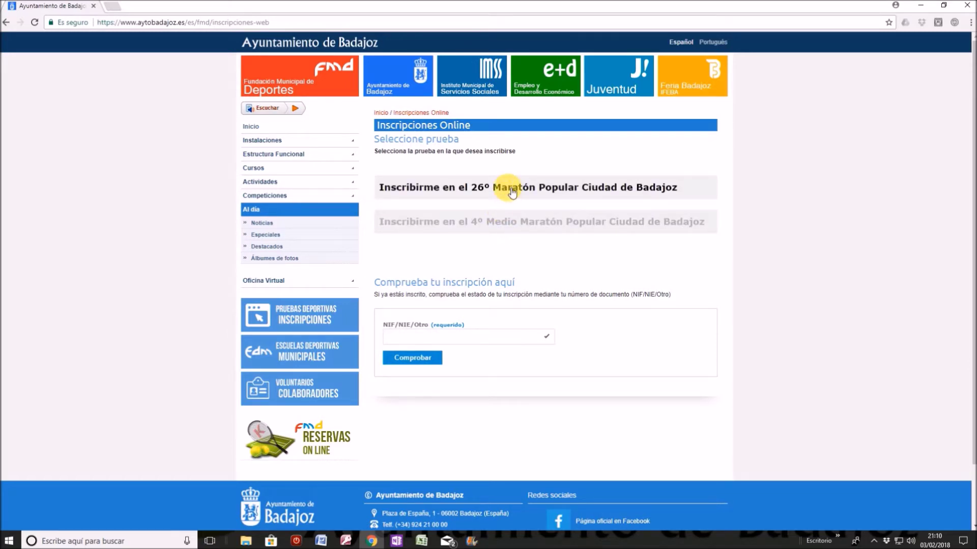
left_click(512, 192)
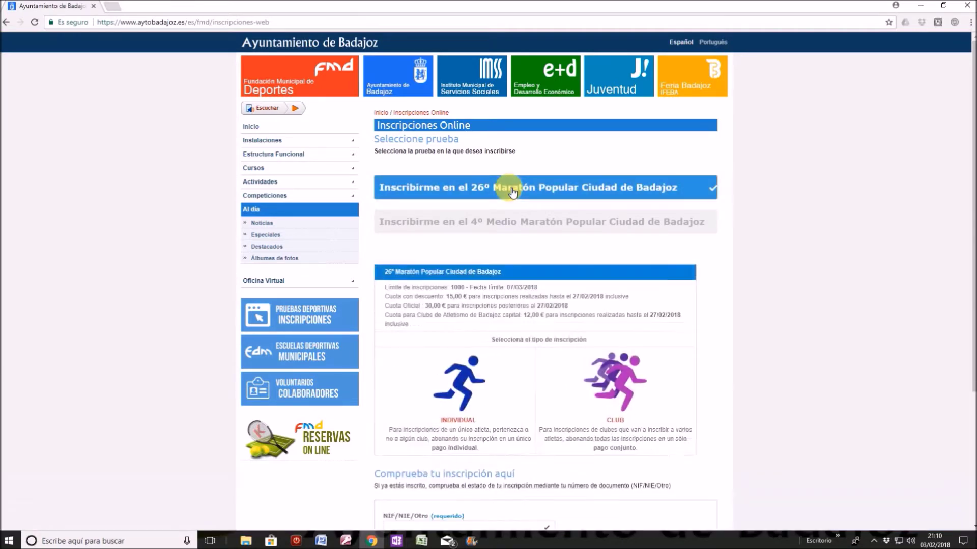
- Start an INDIVIDUAL registration and view the available document types
left_click(472, 374)
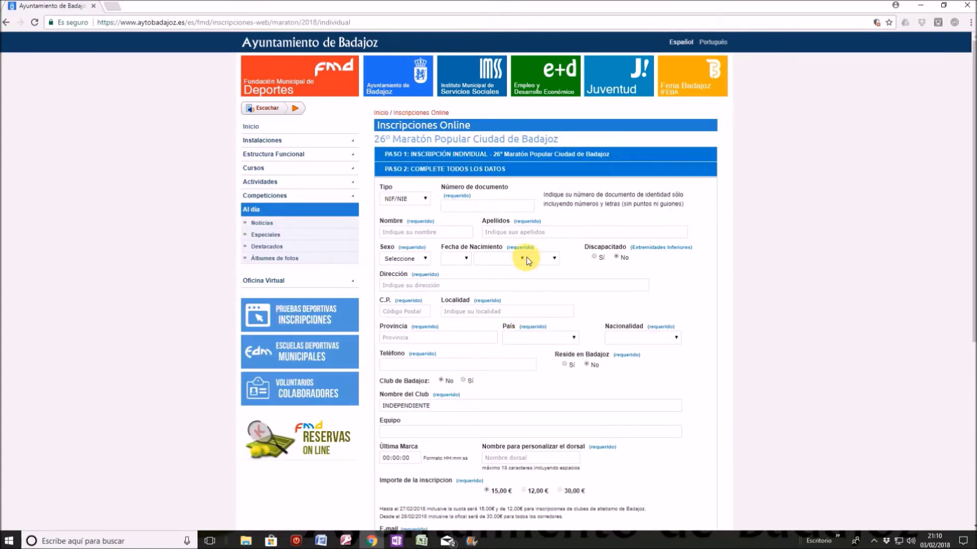
scroll(529, 266, "down", 1)
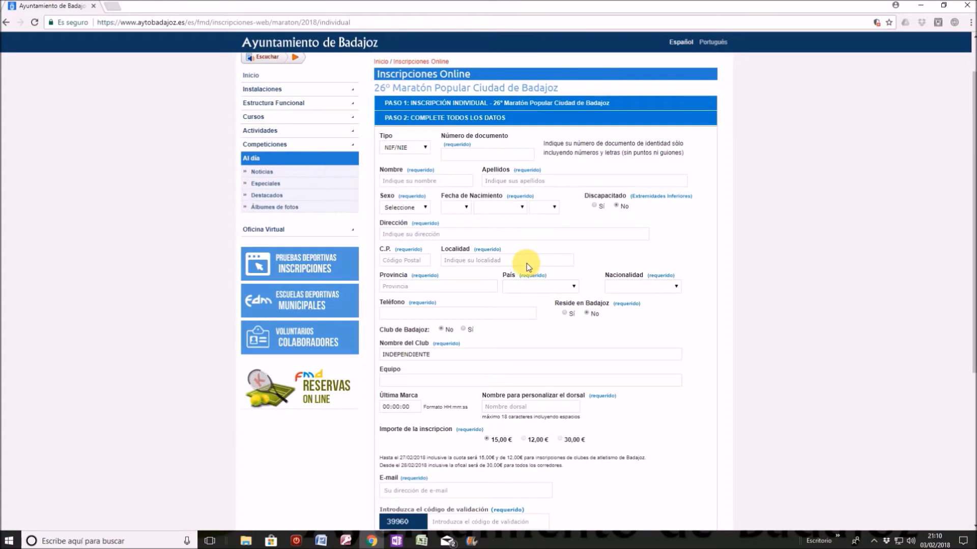
left_click(427, 149)
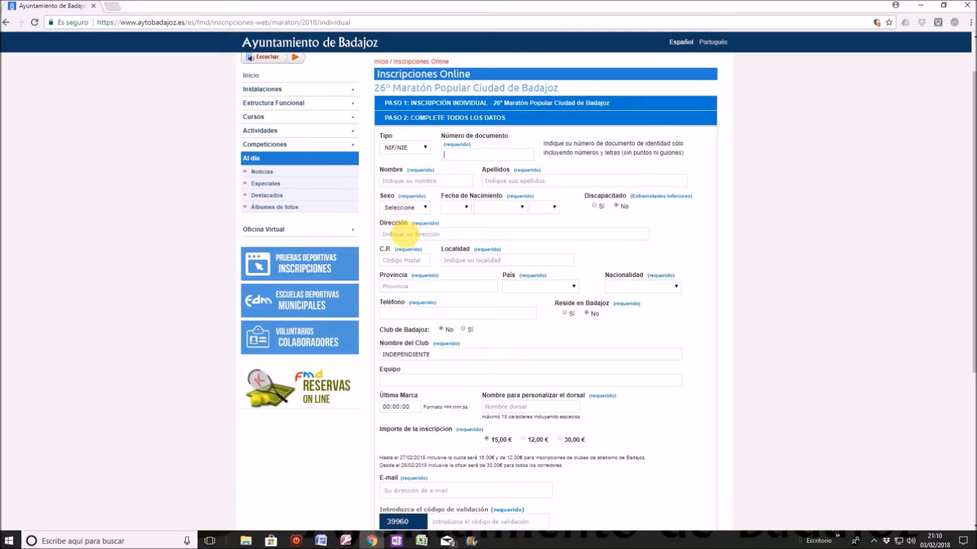
- Set the document type to Otro and enter the document number with its letter
type("123456789")
left_click(396, 181)
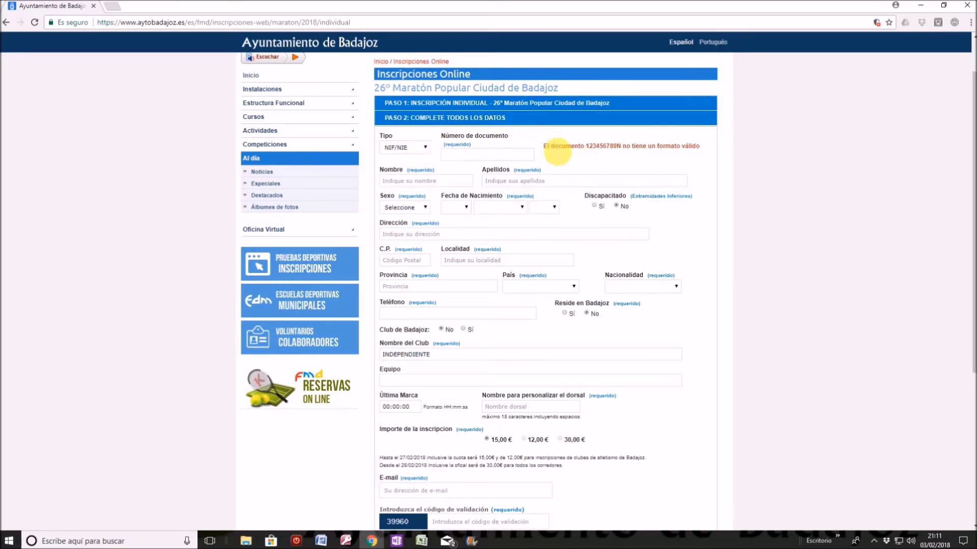
left_click(426, 149)
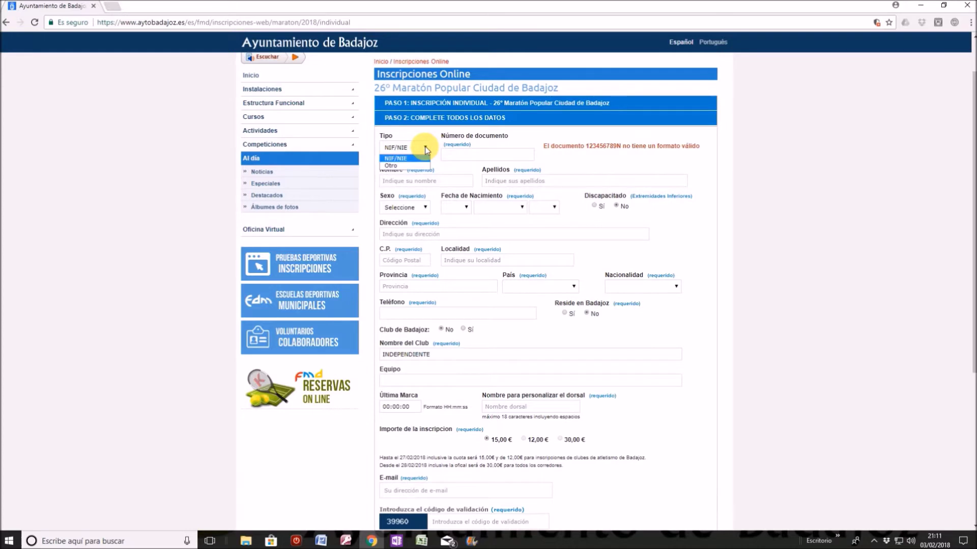
left_click(388, 166)
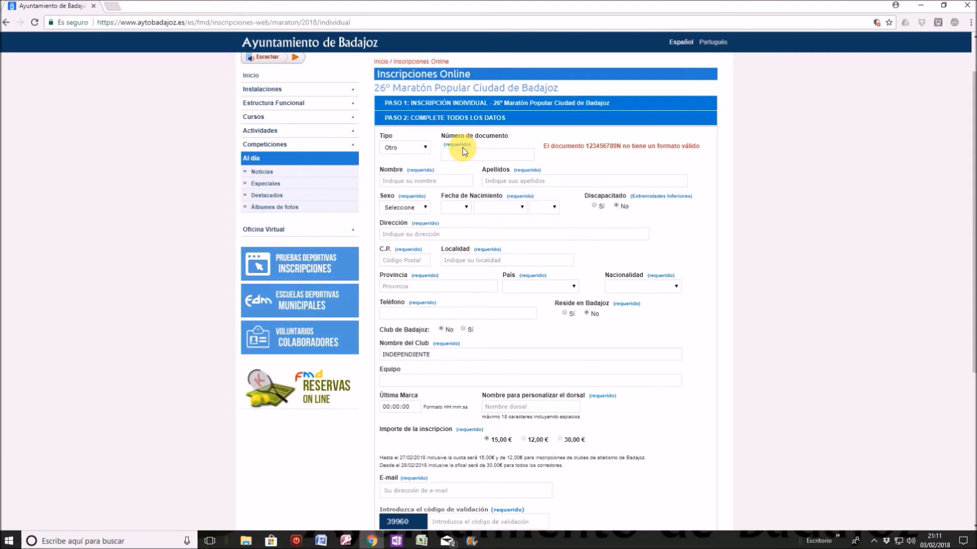
type("123456789M")
- Enter the runner's placeholder first name and surnames and set sex to Hombre
left_click(407, 180)
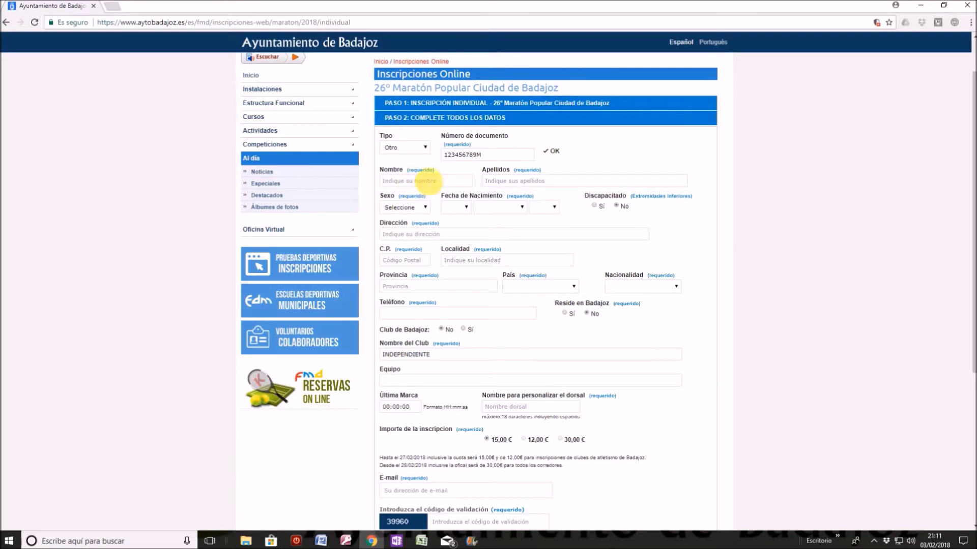
type("NOMBRE")
type("APELLIDO")
type("1 APELL")
type("IDO2")
left_click(413, 207)
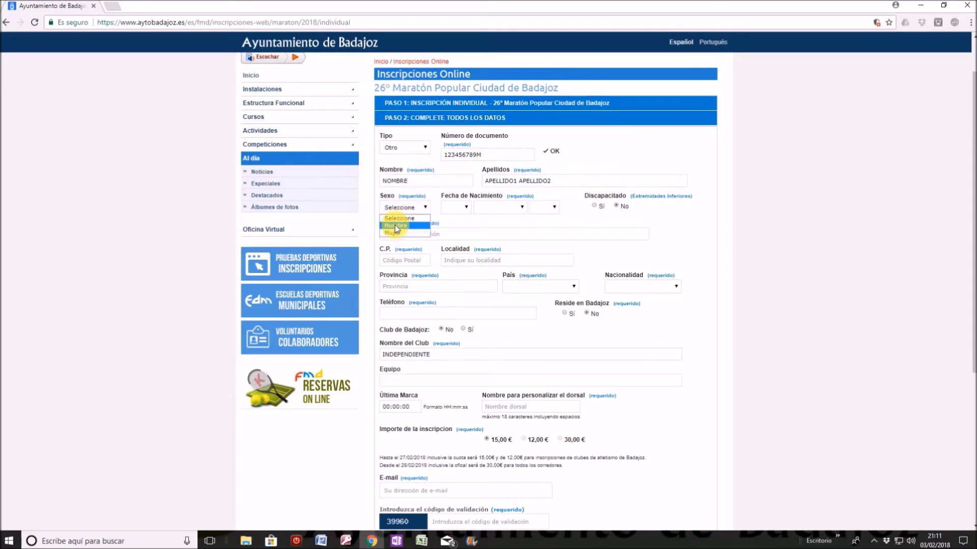
left_click(397, 226)
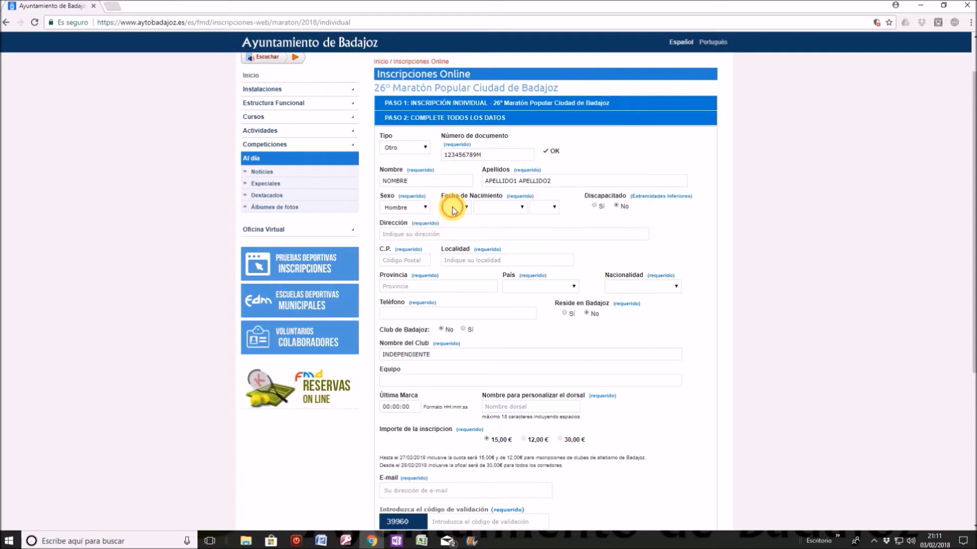
- Set the birth date to 11 Junio 1974
left_click(451, 208)
left_click(450, 298)
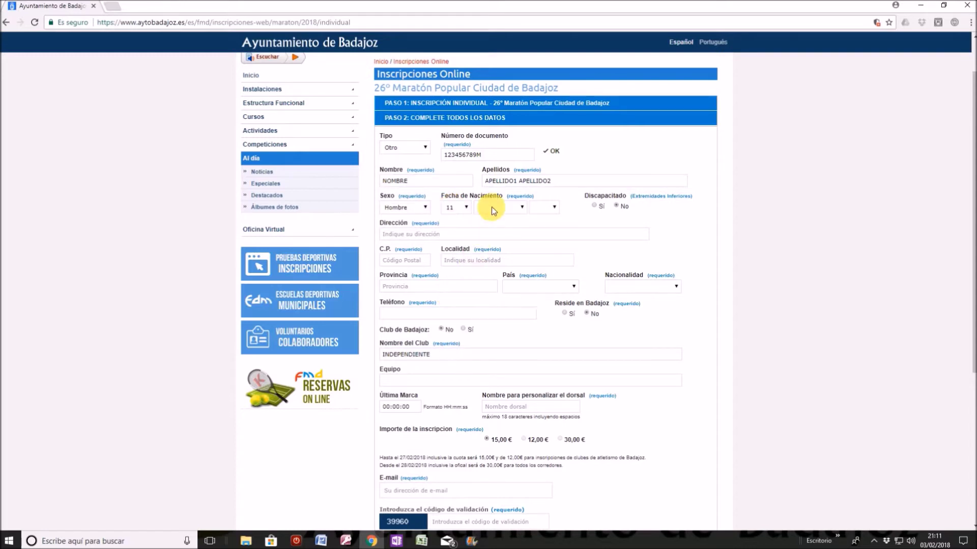
left_click(492, 207)
left_click(487, 262)
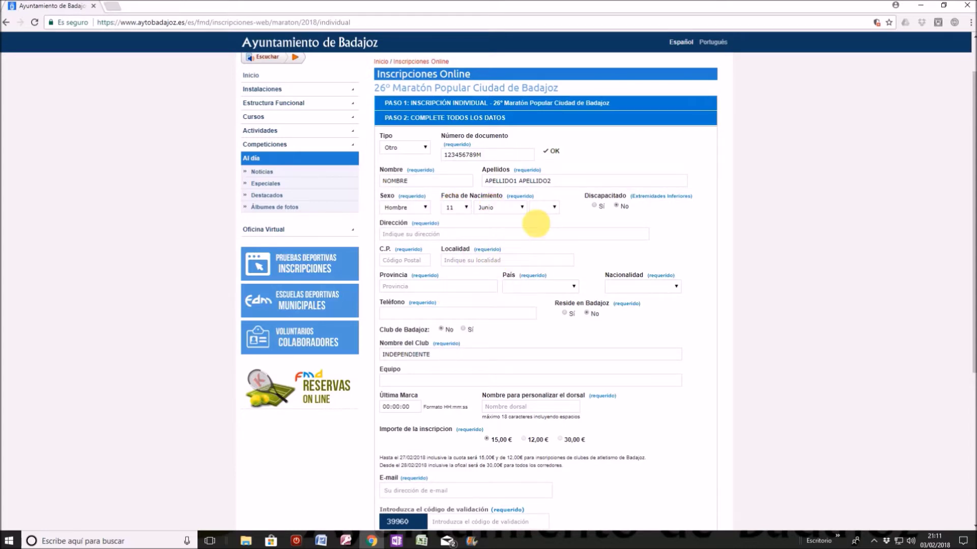
left_click(542, 208)
scroll(541, 325, "down", 8)
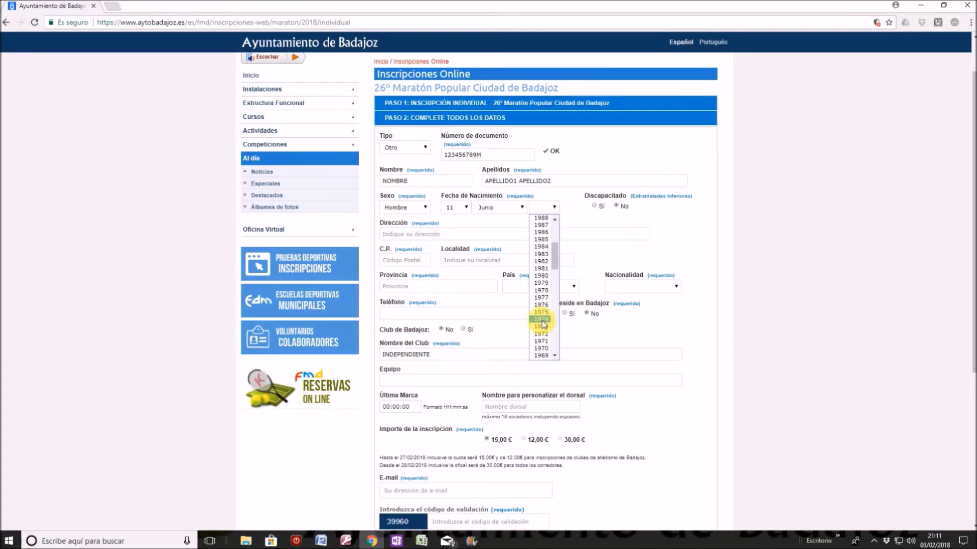
left_click(542, 320)
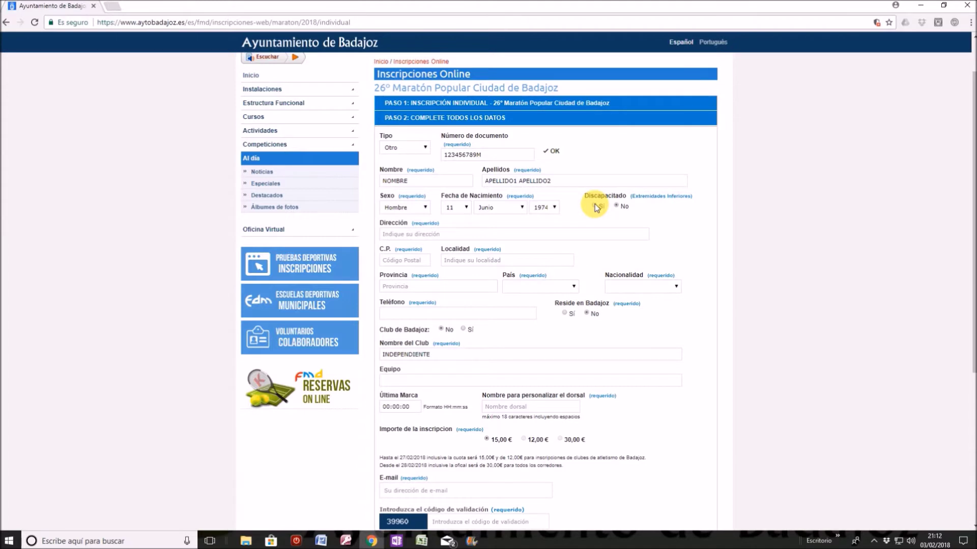
- Leave Discapacitado at No and enter the address, postcode, Localidad BADAJOZ and the province
left_click(595, 206)
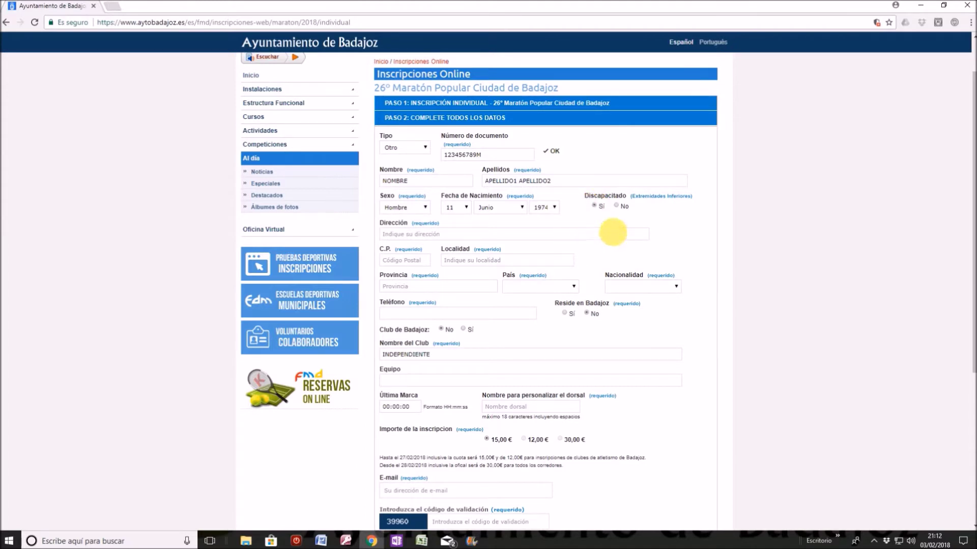
left_click(616, 206)
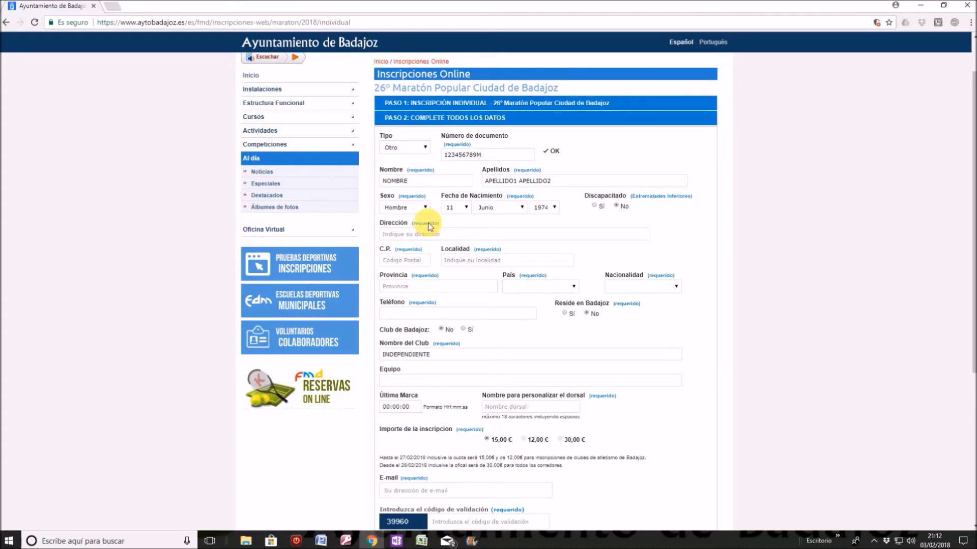
type("DIRECCI")
type("ÓN")
type("06011")
key("Tab")
type("BADAJOZ")
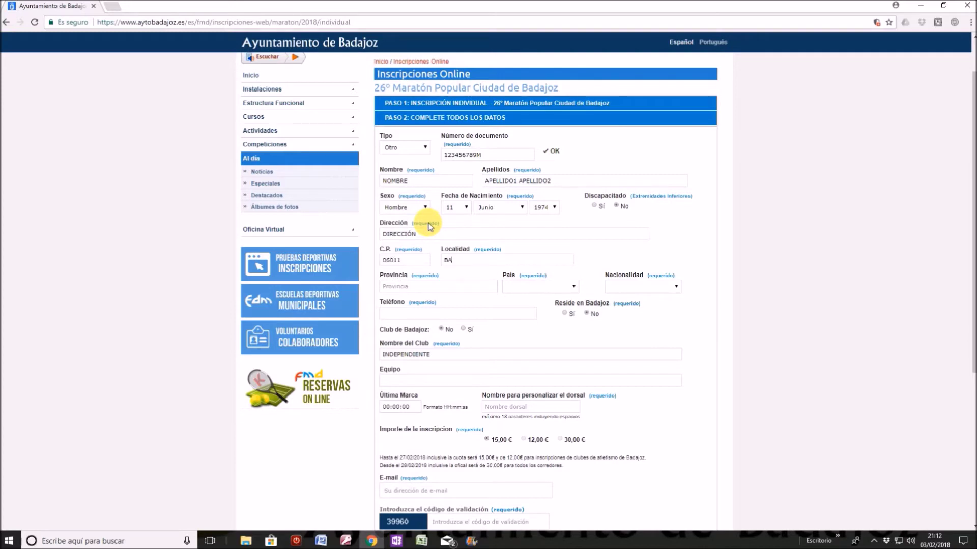
key("Tab")
type("PROVINCIA")
- Set country and nationality to España and enter the phone number
left_click(535, 288)
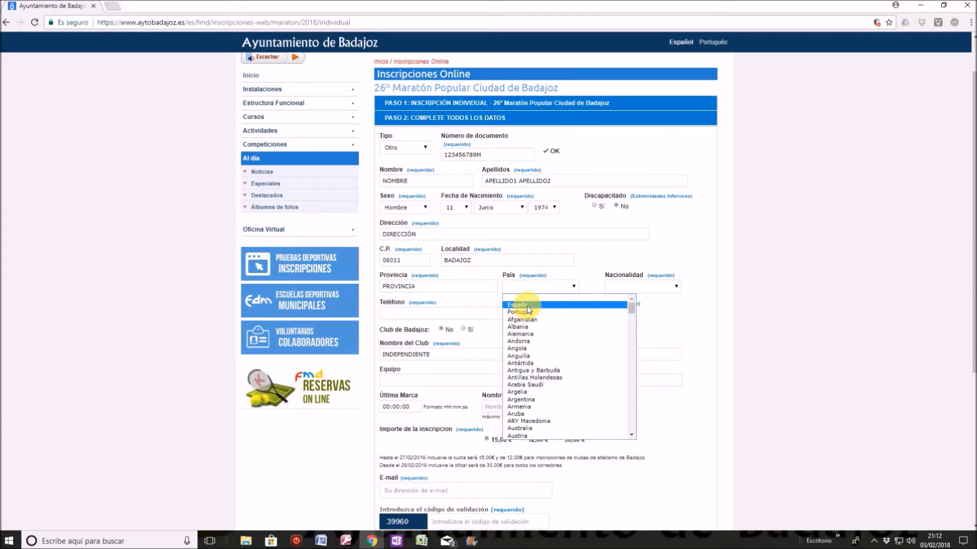
left_click(529, 305)
left_click(631, 287)
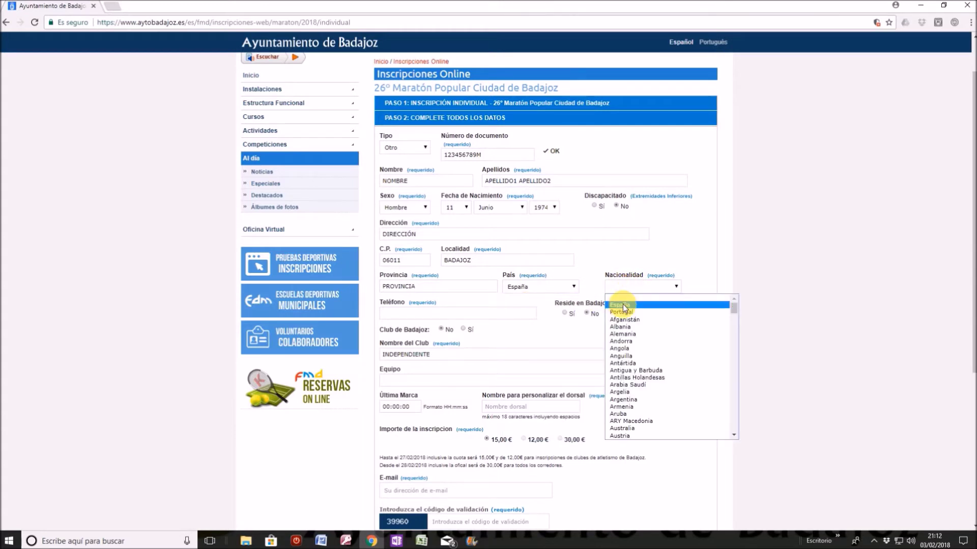
left_click(624, 306)
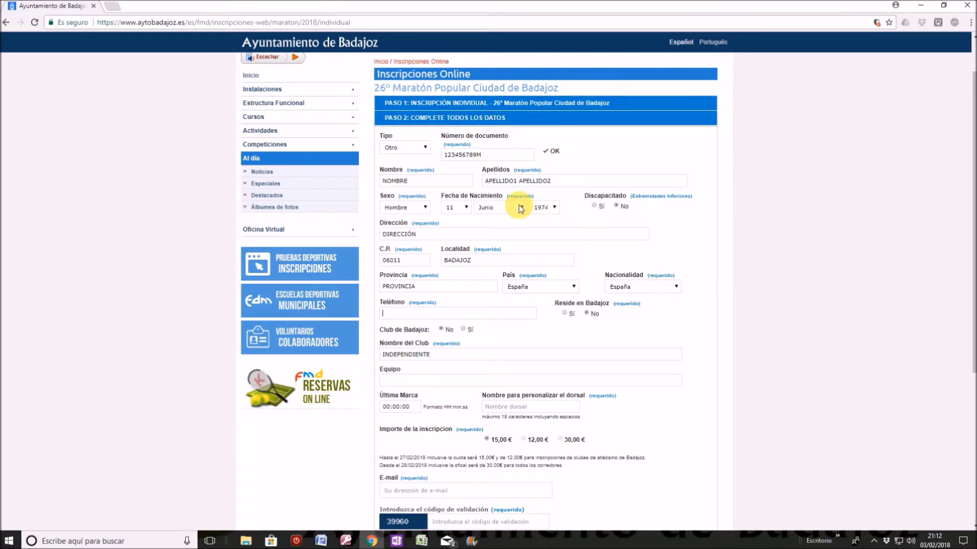
type("123456789")
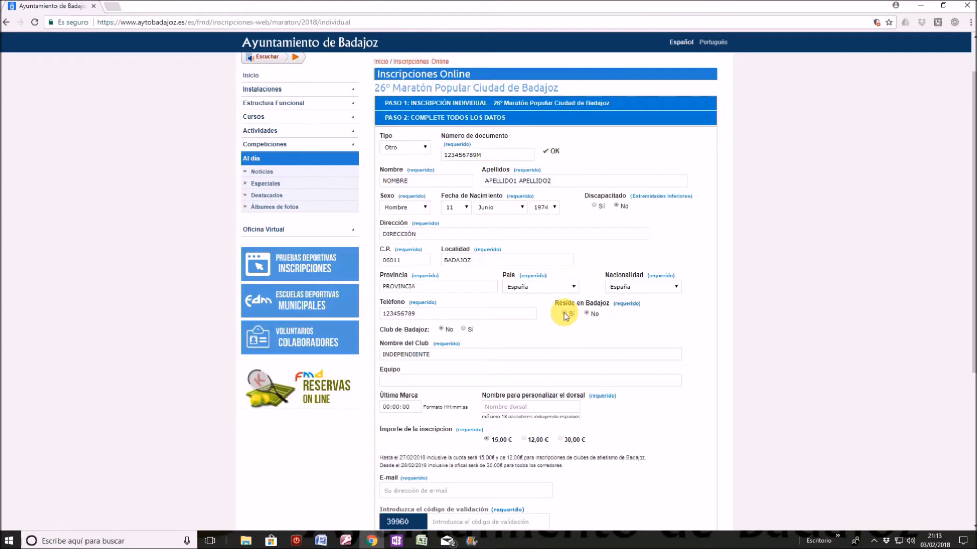
- Mark the runner as a Badajoz resident, not in a Badajoz club, with club INDEPENDIENTE
left_click(565, 314)
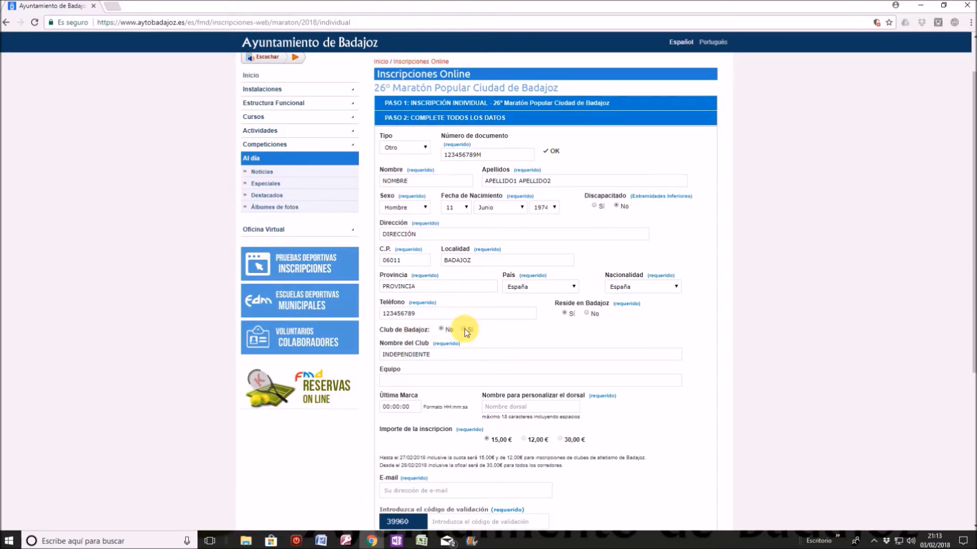
left_click(464, 329)
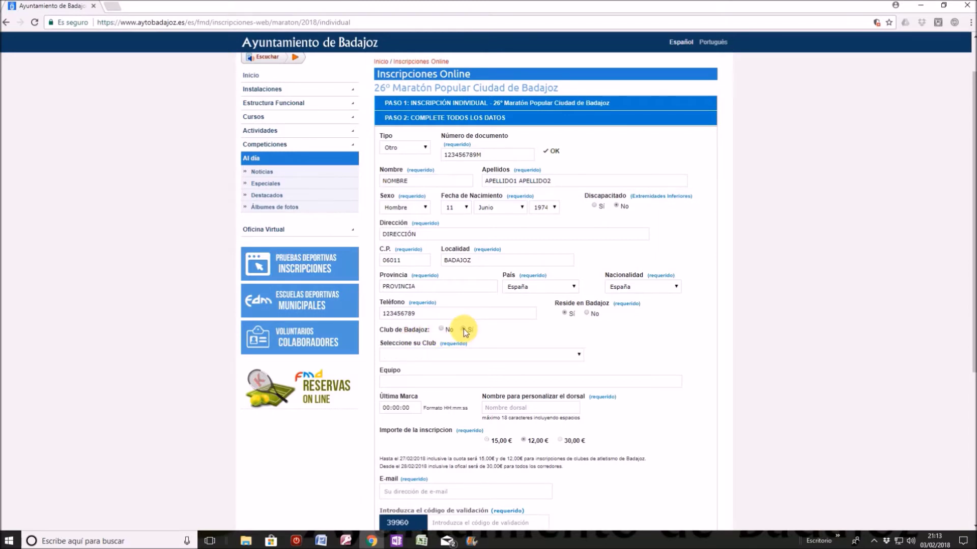
left_click(490, 352)
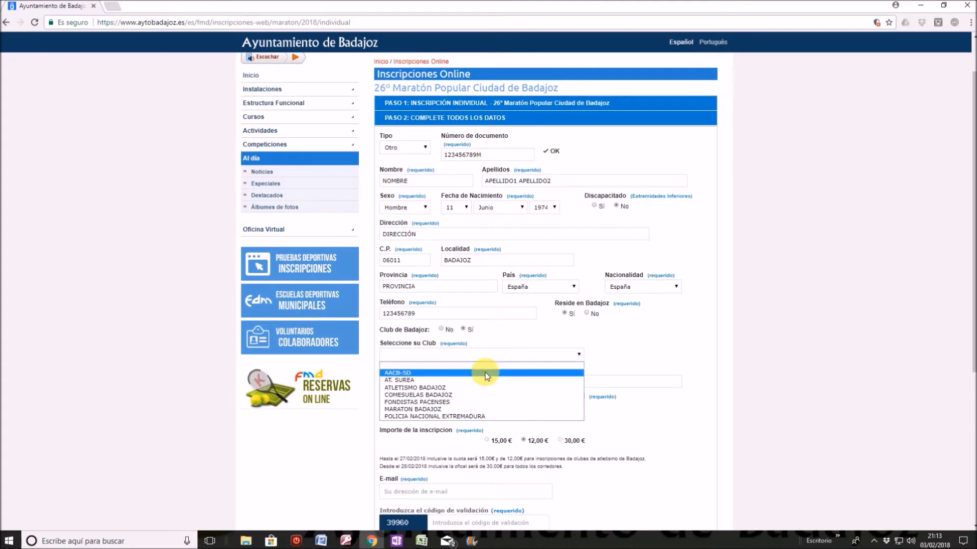
left_click(453, 396)
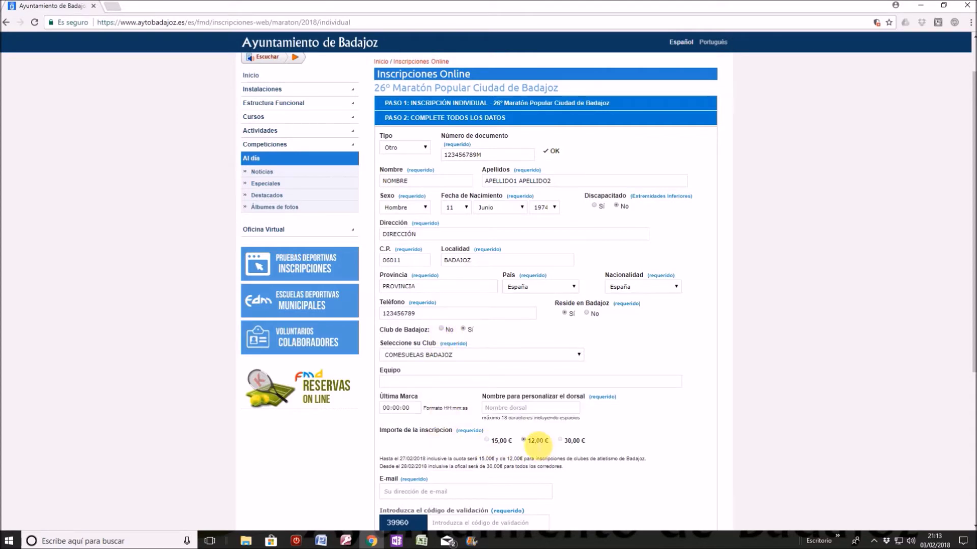
left_click(523, 441)
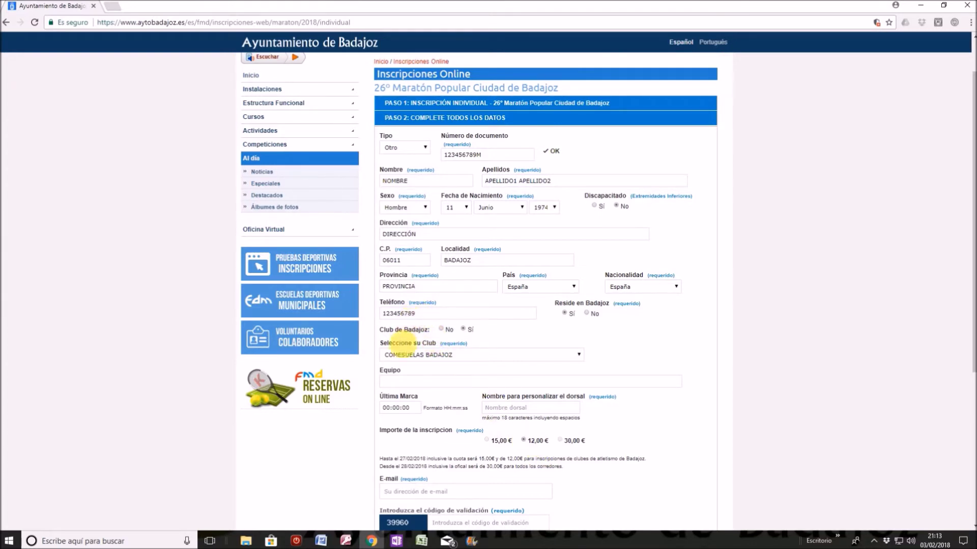
left_click(443, 331)
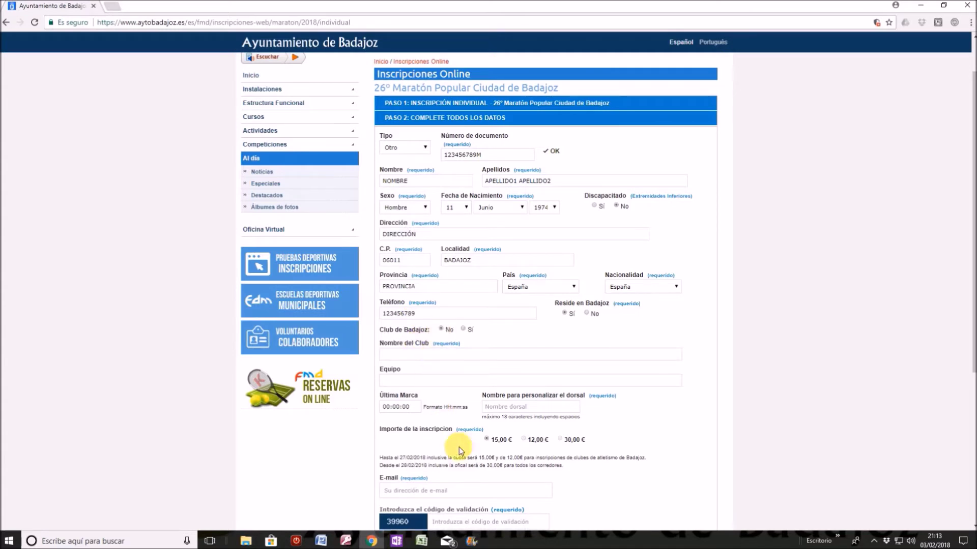
left_click(495, 440)
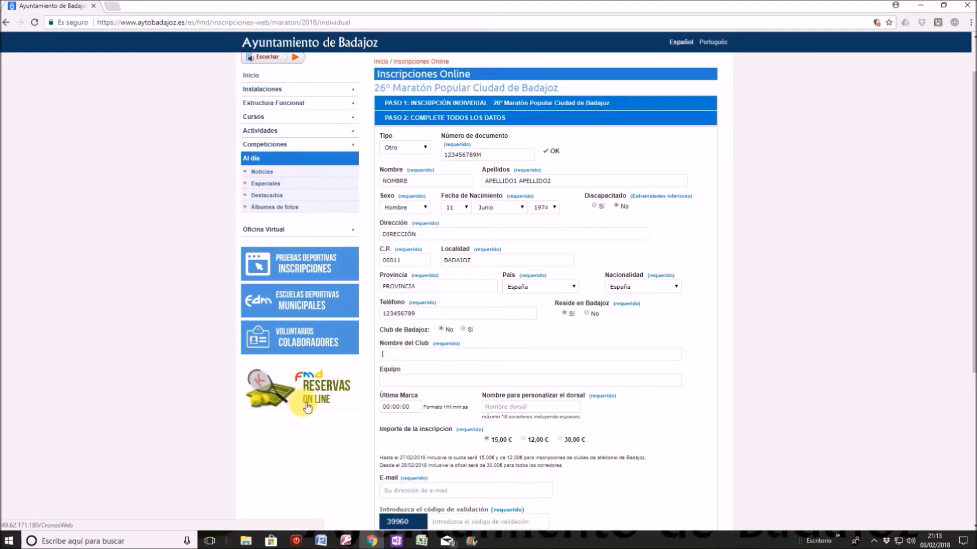
type("NDEPENDIENTE")
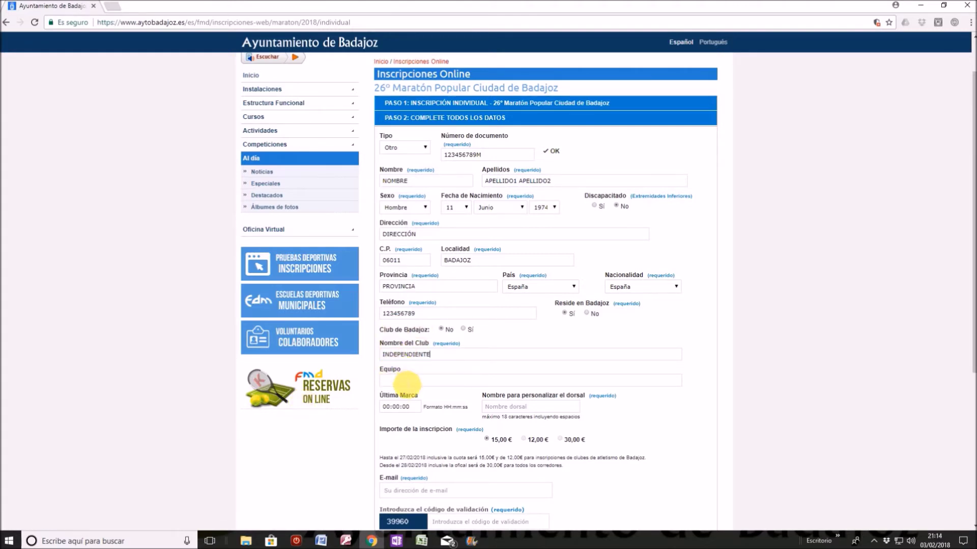
- Enter NOMBRE DE DORSAL as the personalised bib name
left_click(407, 383)
left_click(401, 383)
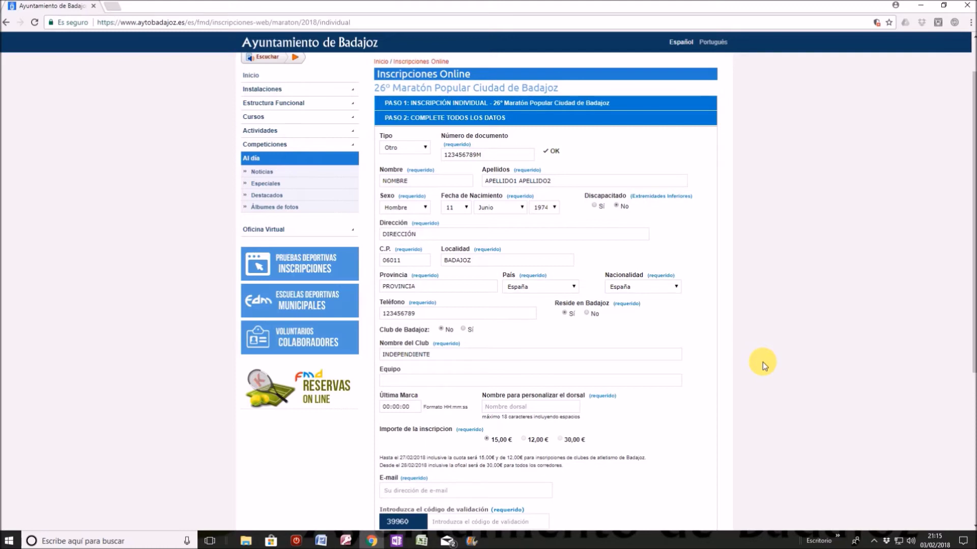
type("NOMBRE DE DORSAL")
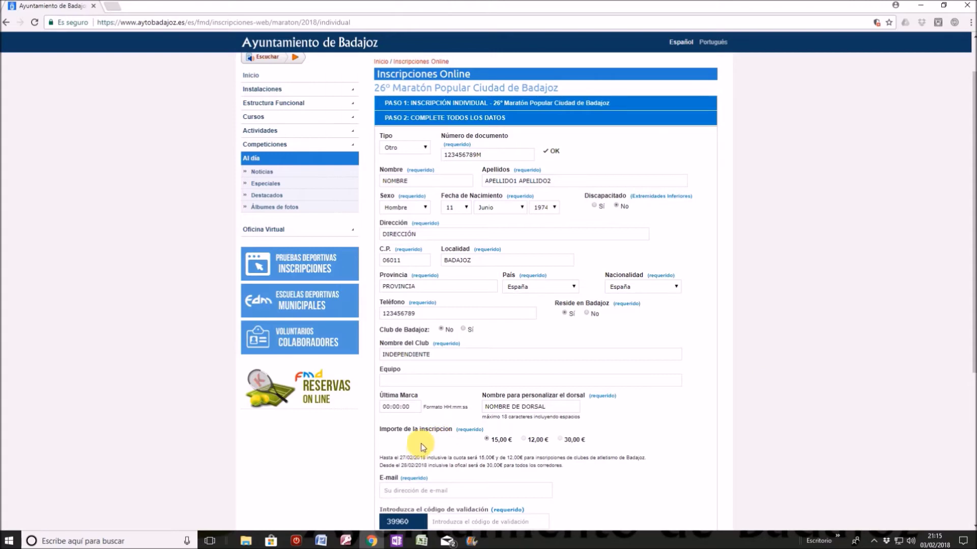
- Type the displayed validation code into the validation-code field
left_click(412, 491)
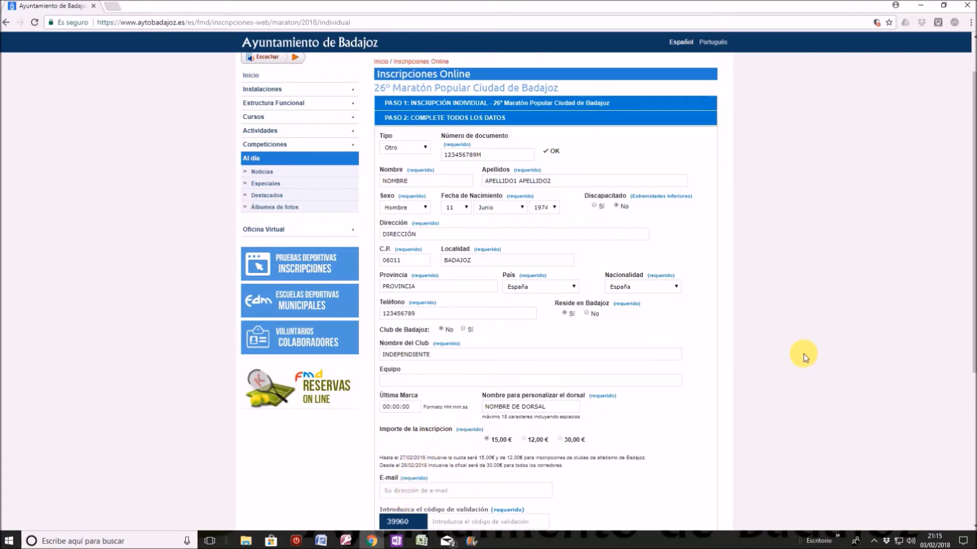
scroll(814, 335, "down", 3)
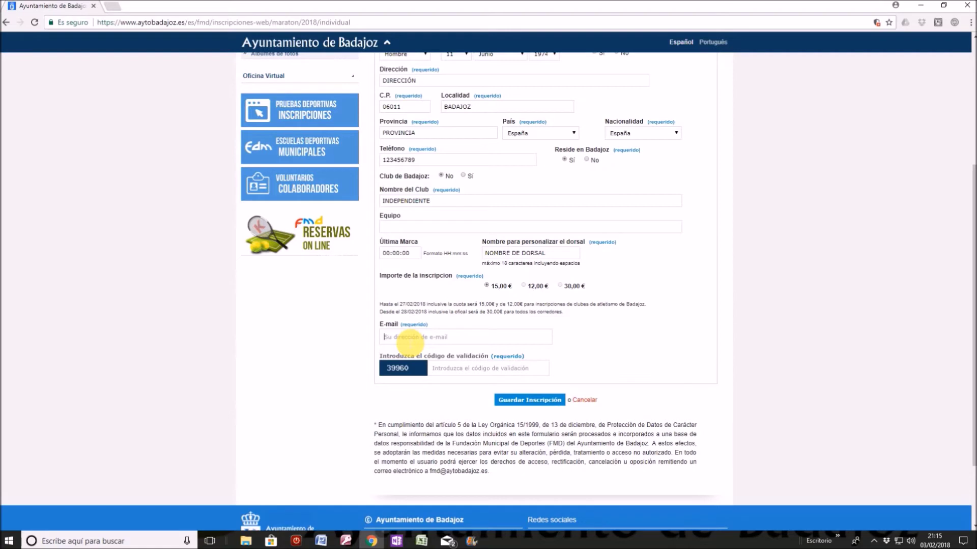
left_click(409, 340)
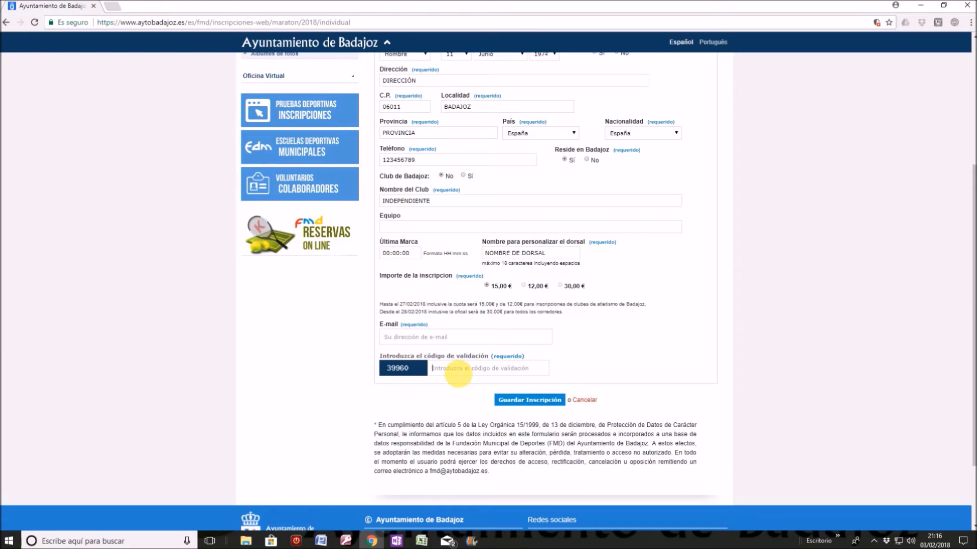
left_click(456, 371)
left_click(453, 371)
type("39960")
scroll(496, 346, "down", 2)
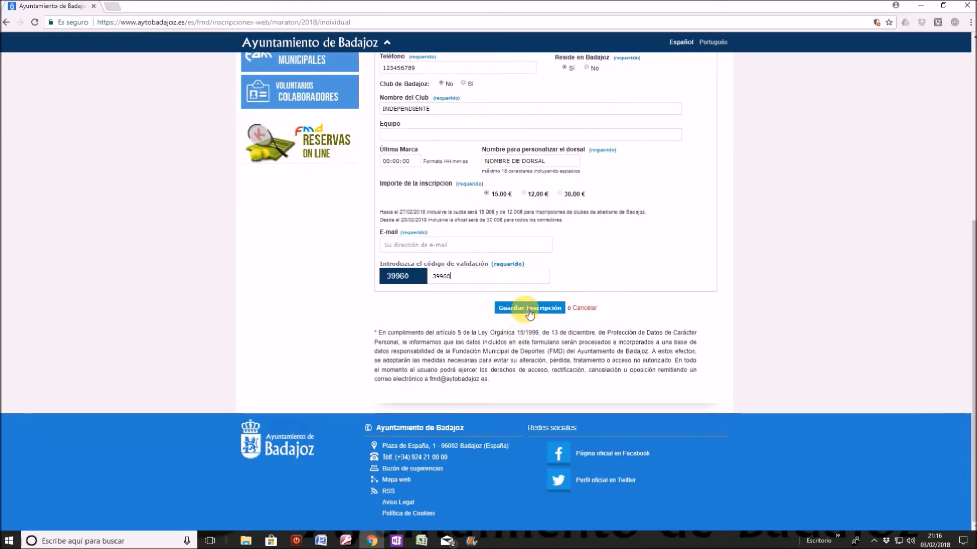
- Attempt to save, then enter the e-mail address after the missing e-mail error
left_click(529, 310)
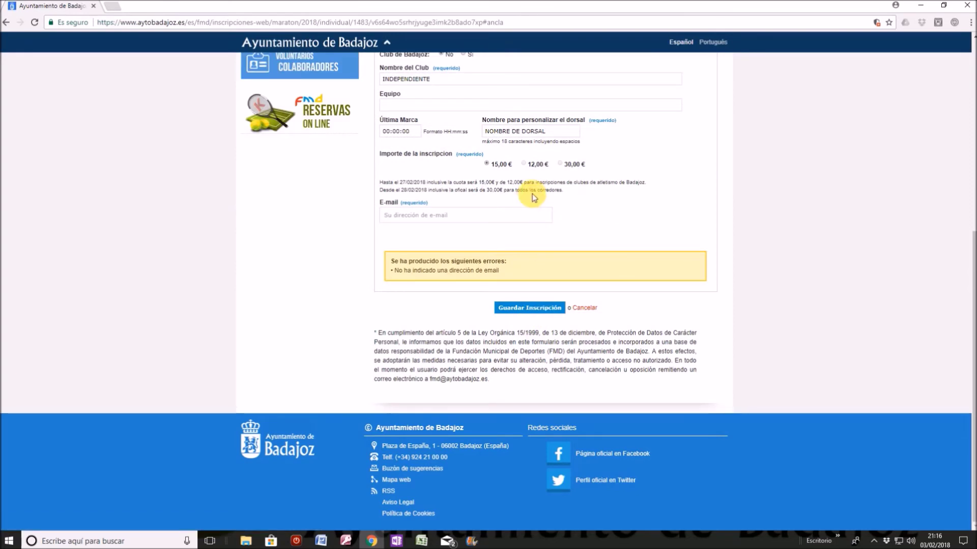
scroll(529, 194, "up", 2)
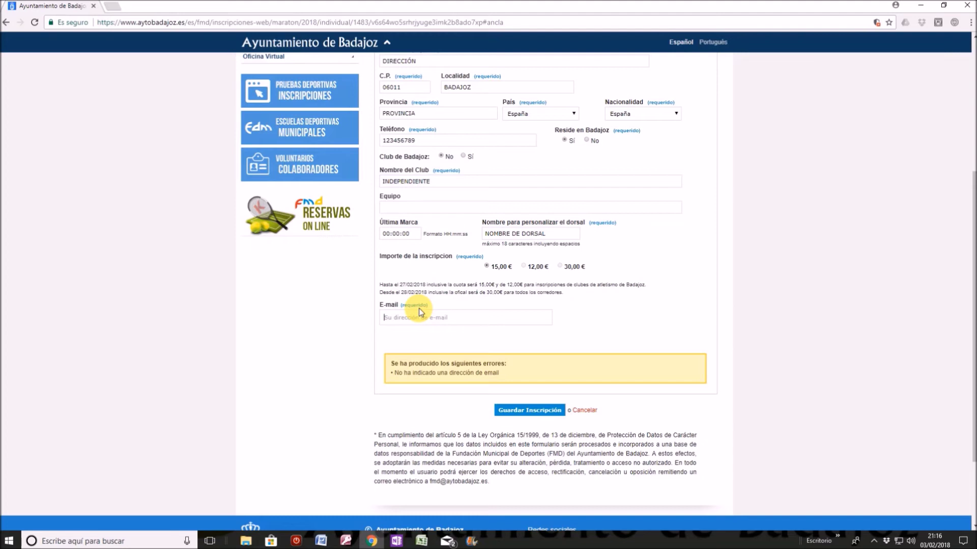
- Save the registration again and review the Paso 3 summary with the 15,00 € fee
left_click(514, 413)
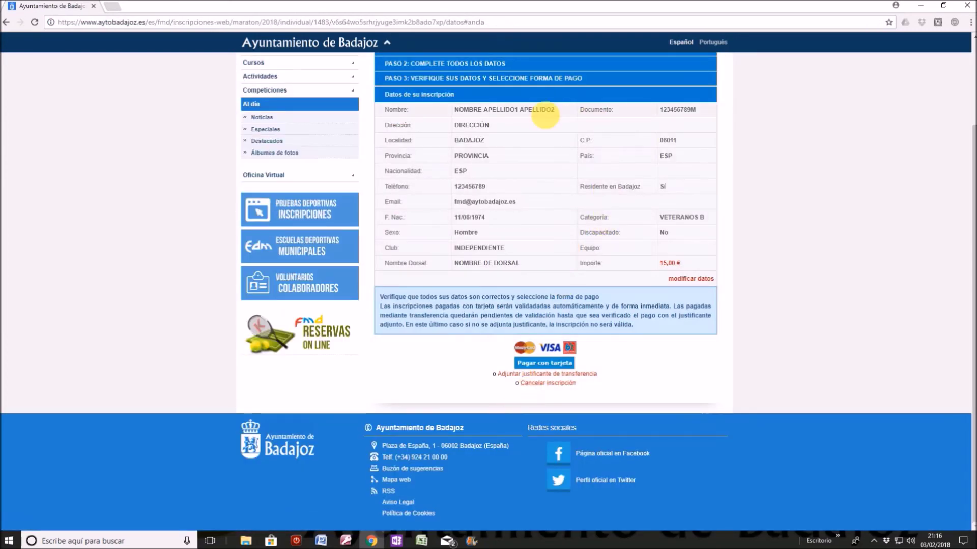
scroll(511, 211, "up", 2)
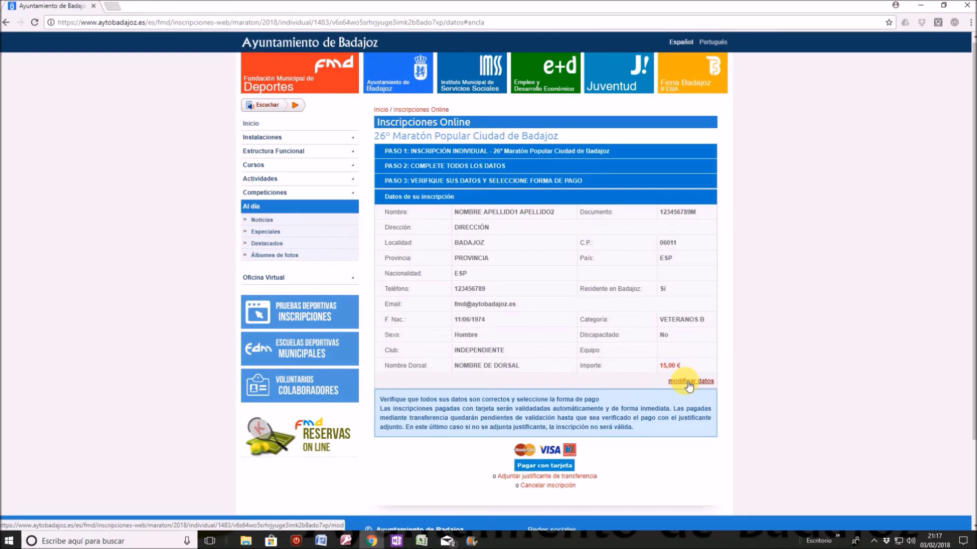
scroll(559, 270, "down", 2)
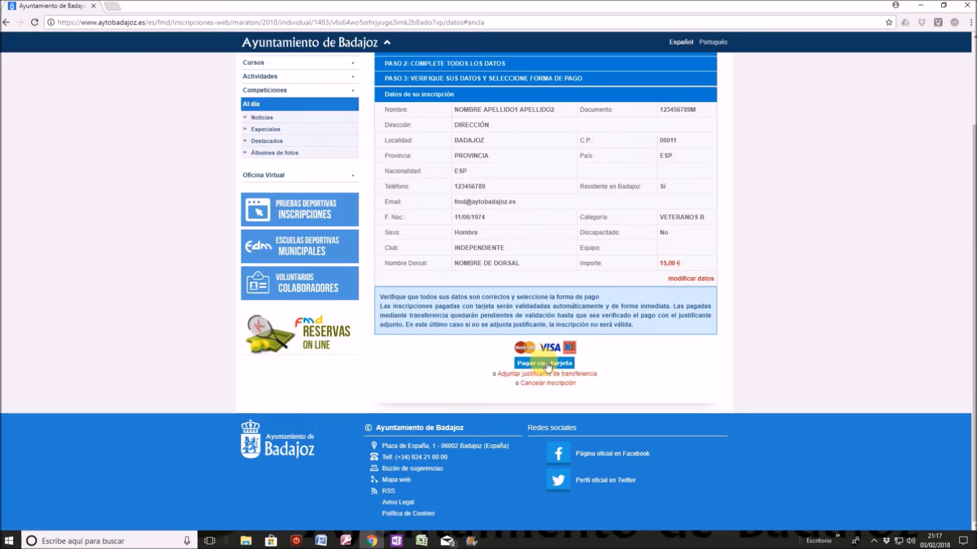
- Start the 15 € card payment in the Liberbank TPV, then cancel it with 'Volver al comercio'
left_click(548, 364)
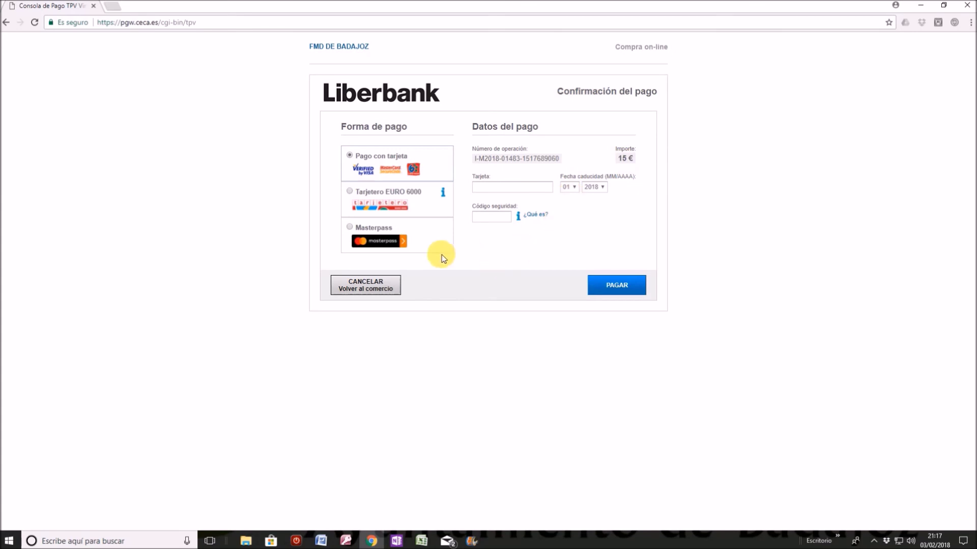
left_click(366, 287)
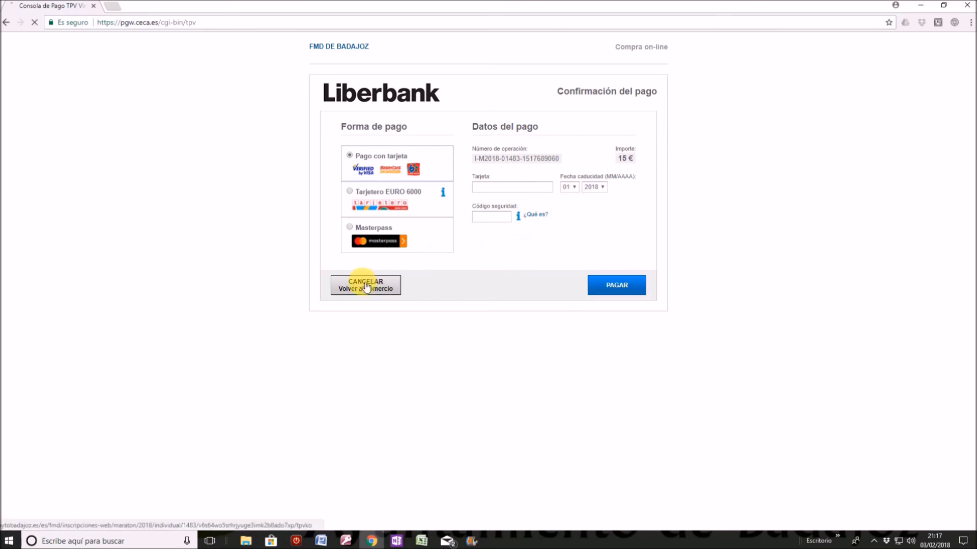